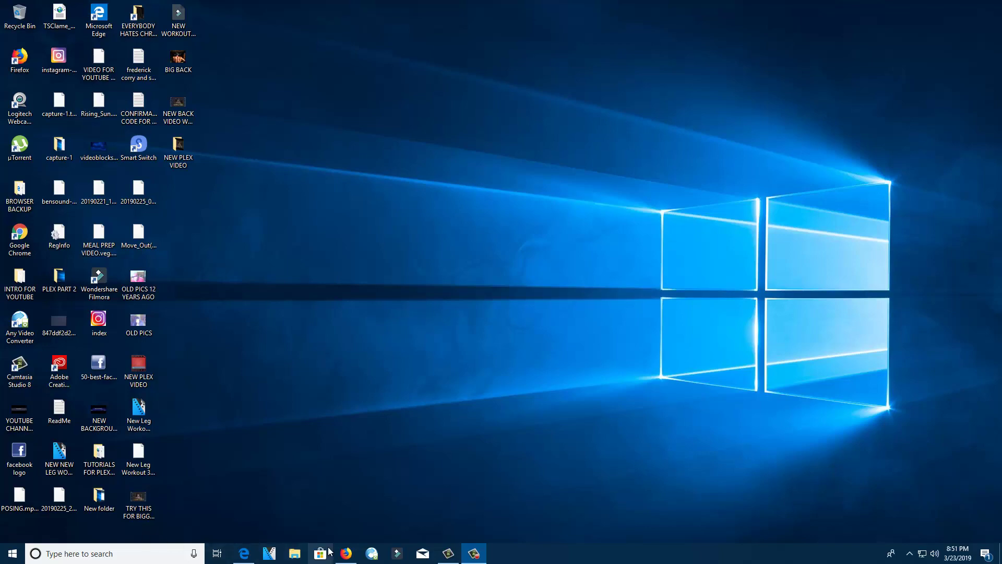
# - Bring Edge forward and show the Plex home page with Continue Watching and all libraries
pyautogui.click(251, 560)
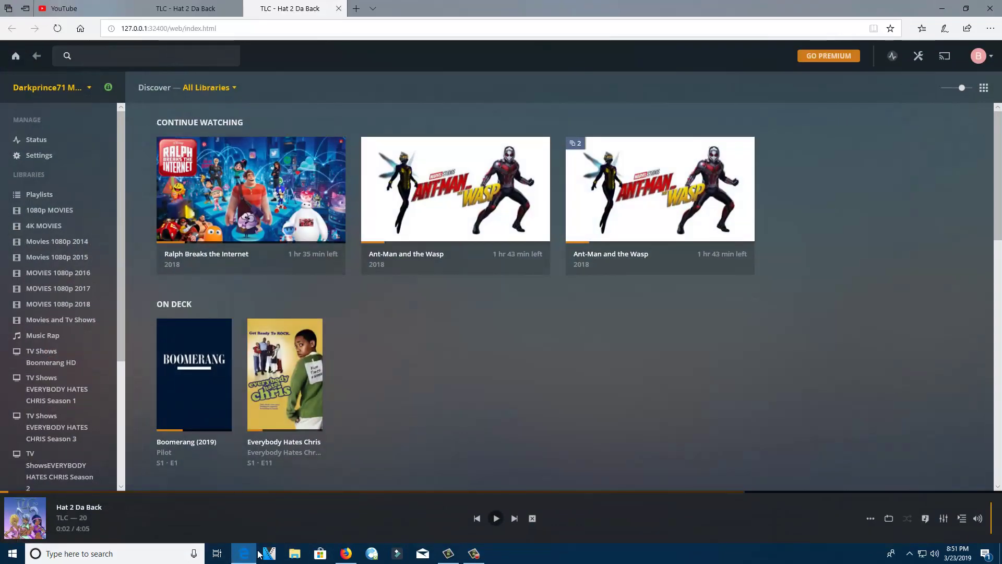
pyautogui.click(16, 59)
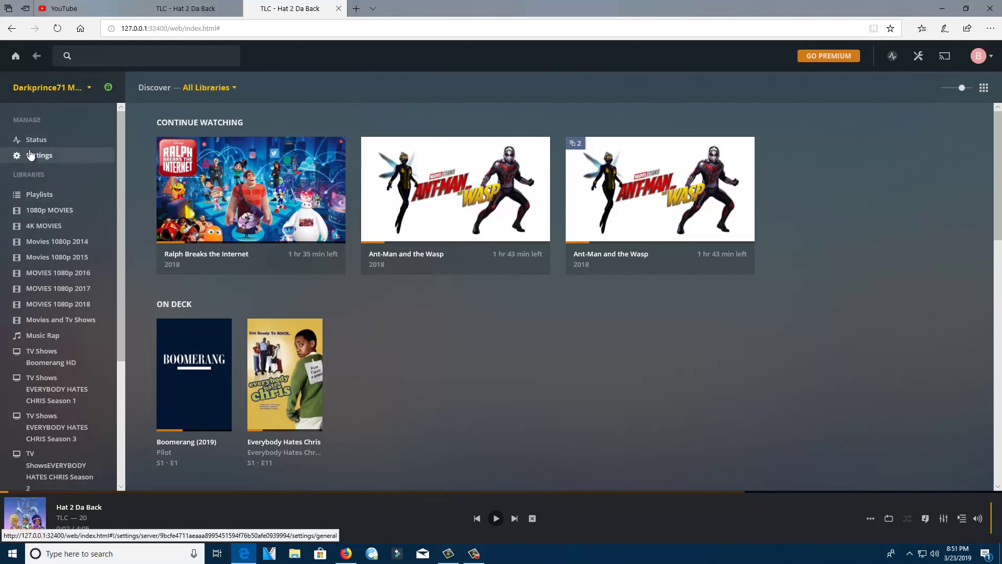
pyautogui.scroll(-1, 38, 168)
pyautogui.scroll(1, 40, 173)
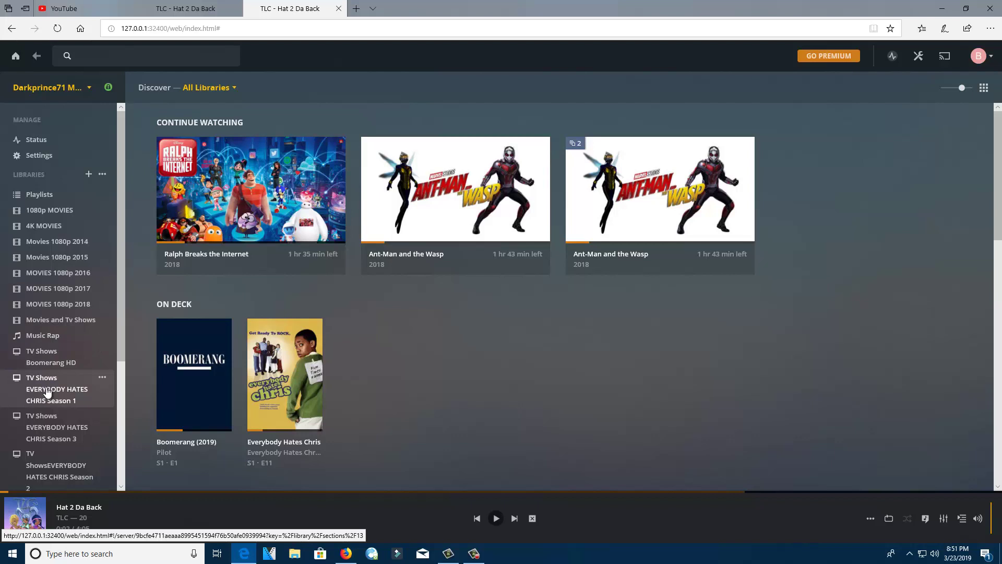
pyautogui.scroll(-3, 52, 447)
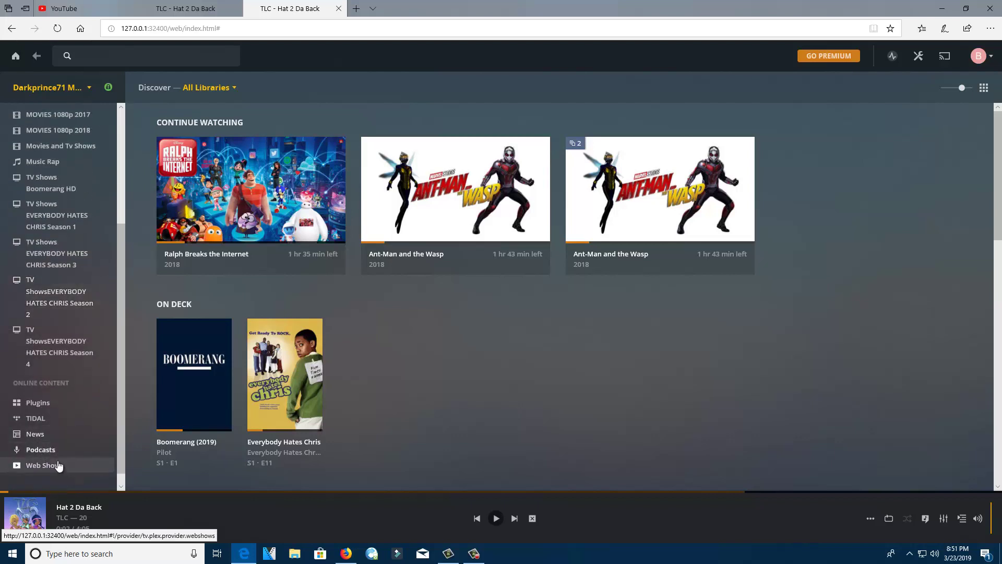
pyautogui.scroll(3, 63, 465)
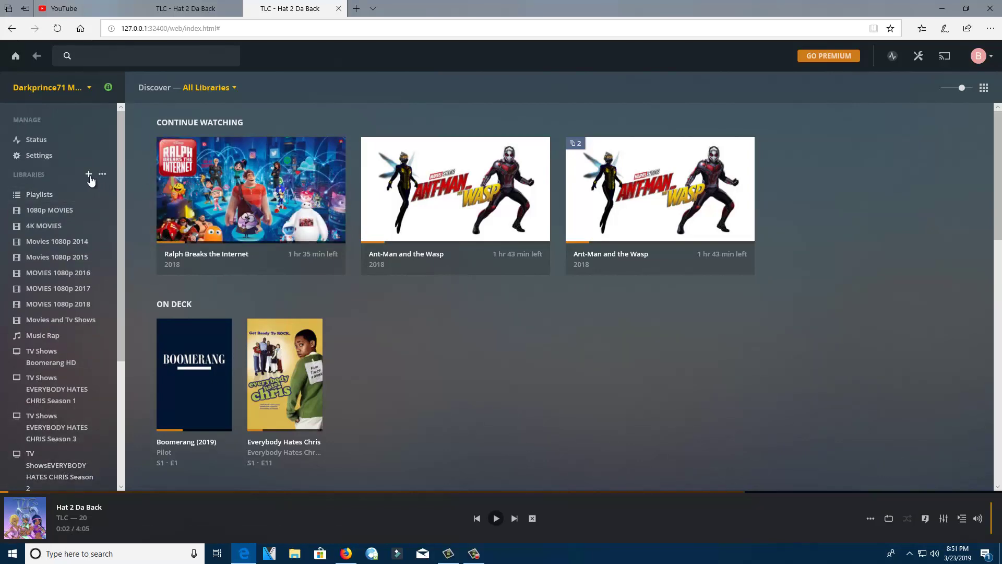
# - Open and cancel the Add Library dialog twice, then show the MOVIES 1080p 2018 actions menu
pyautogui.click(89, 175)
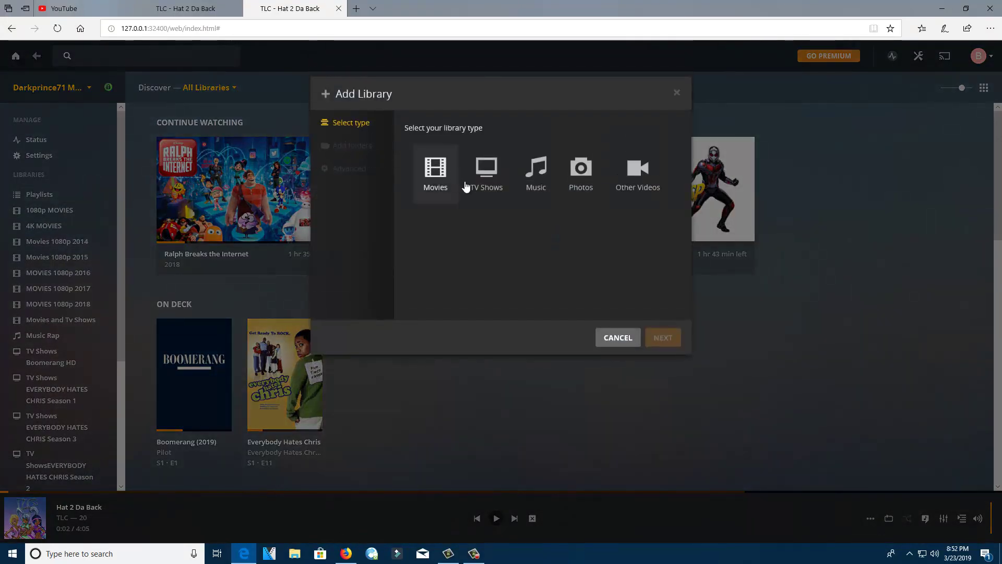
pyautogui.click(788, 315)
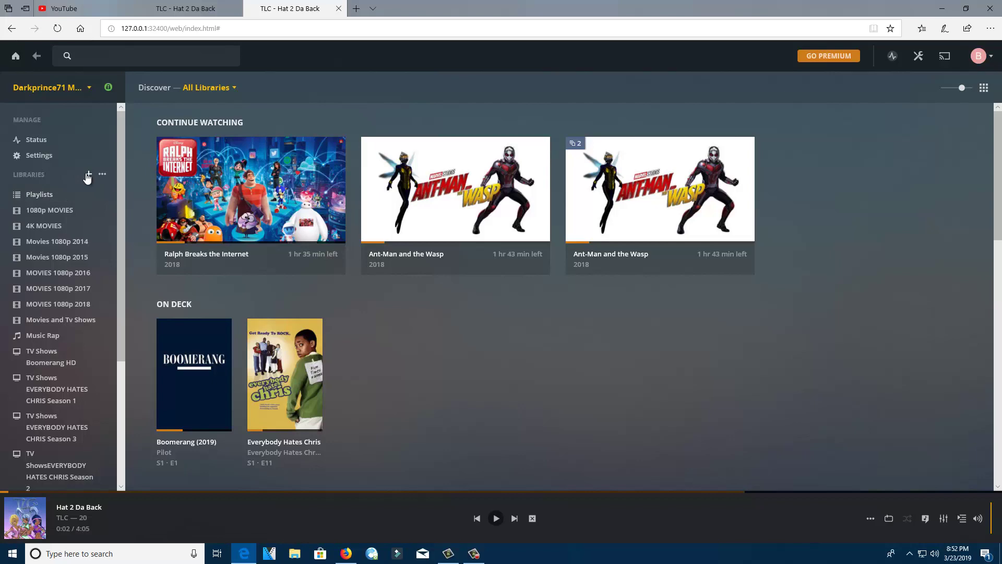
pyautogui.click(88, 176)
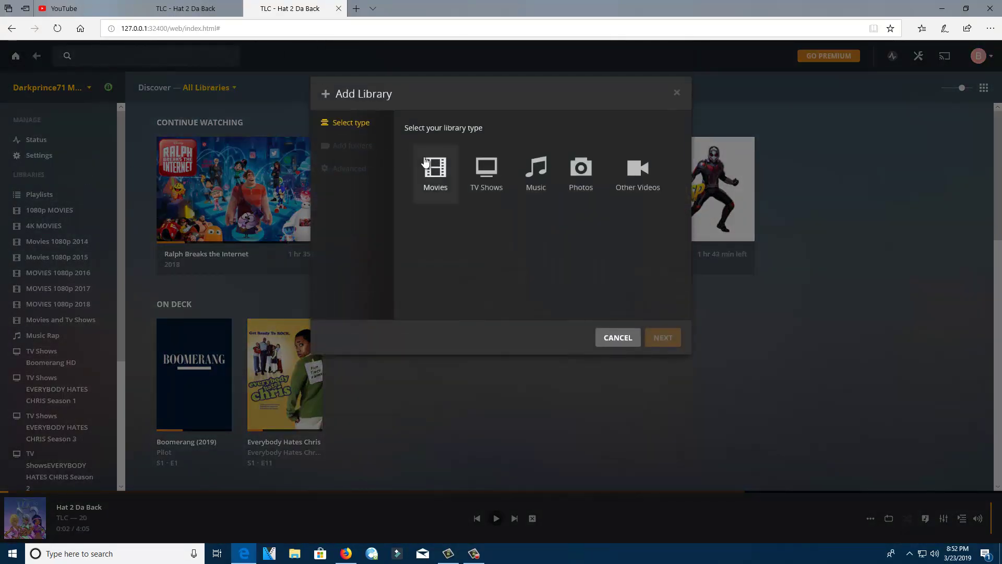
pyautogui.click(622, 340)
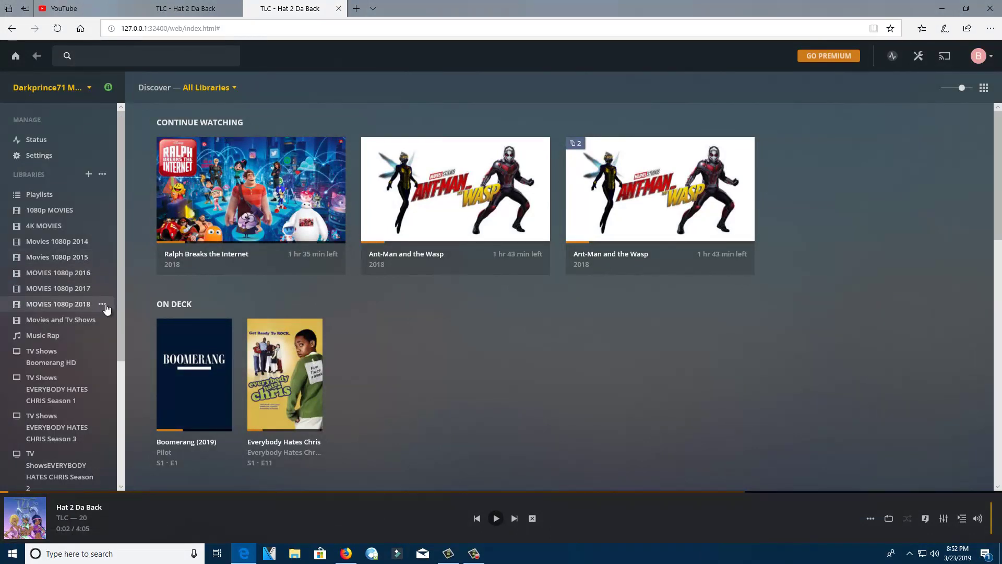
pyautogui.click(103, 305)
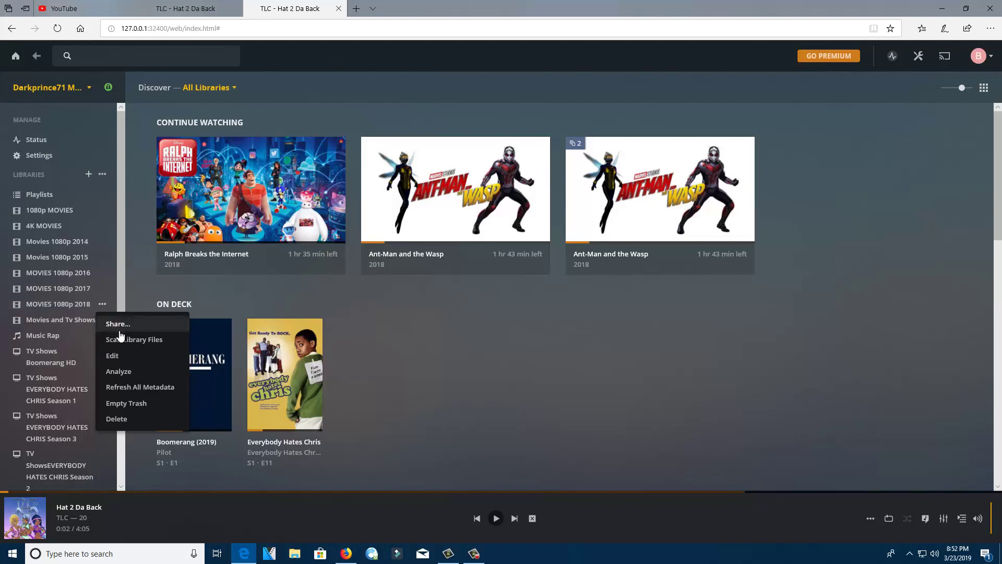
# - Edit MOVIES 1080p 2018 and open the media folder browser from its Add folders tab
pyautogui.click(113, 356)
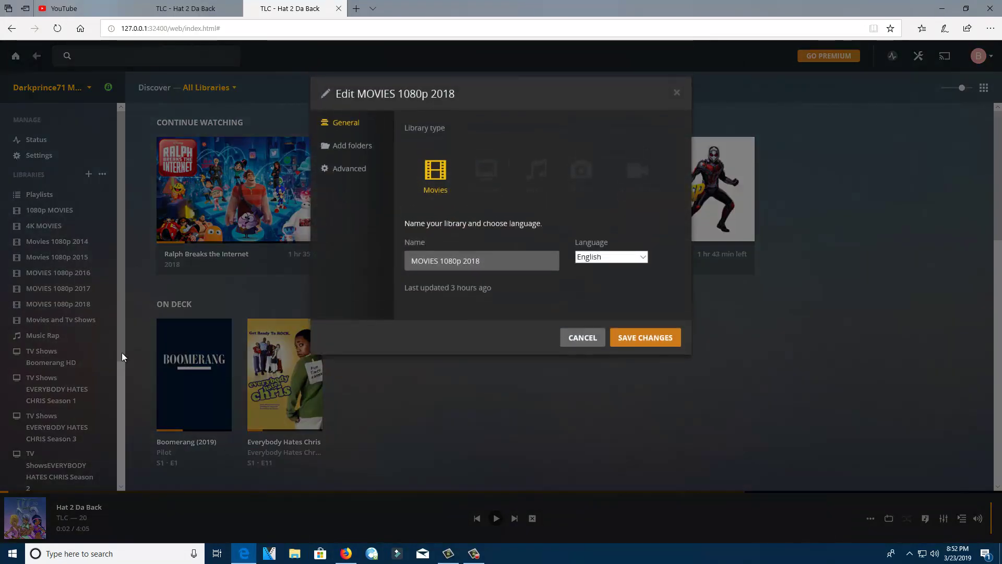
pyautogui.click(359, 147)
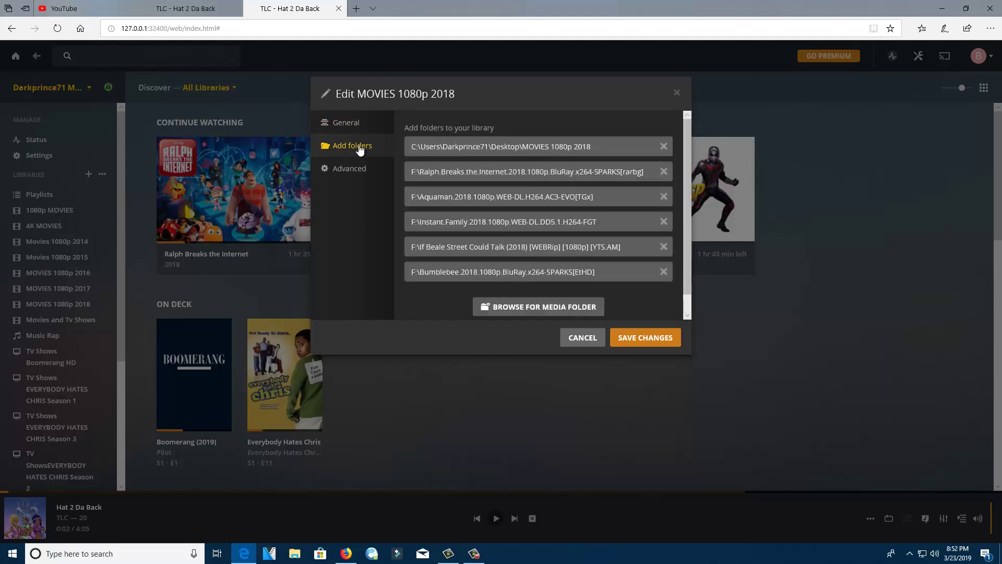
pyautogui.click(562, 308)
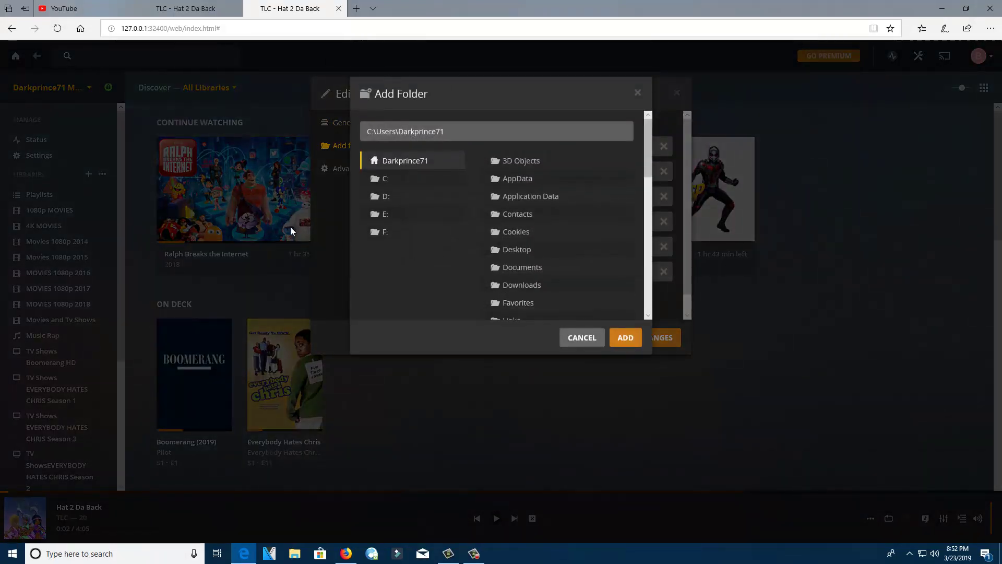
pyautogui.click(13, 553)
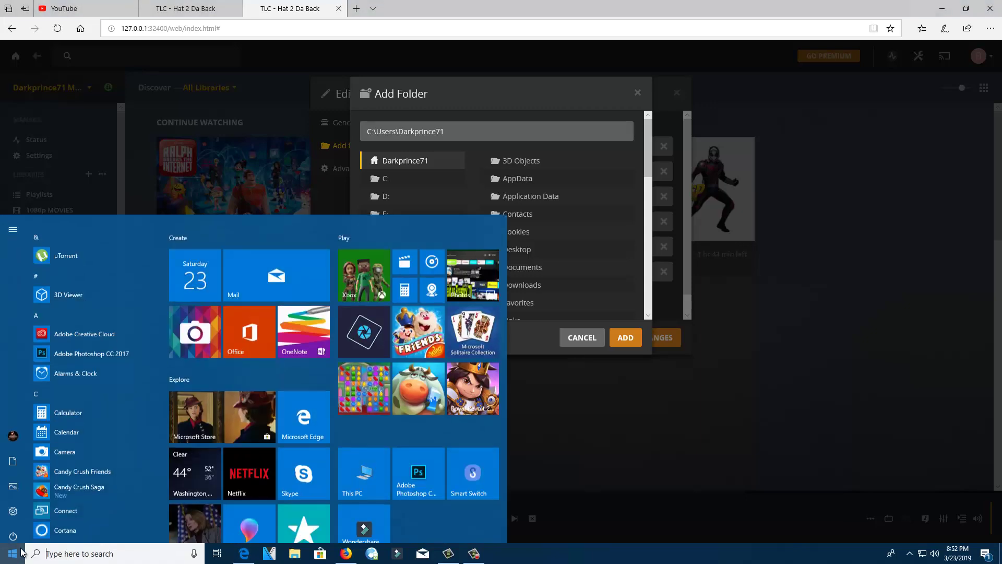
# - Browse the movie folders on Multimedia Drive (F:) from This PC, then close File Explorer
pyautogui.click(351, 450)
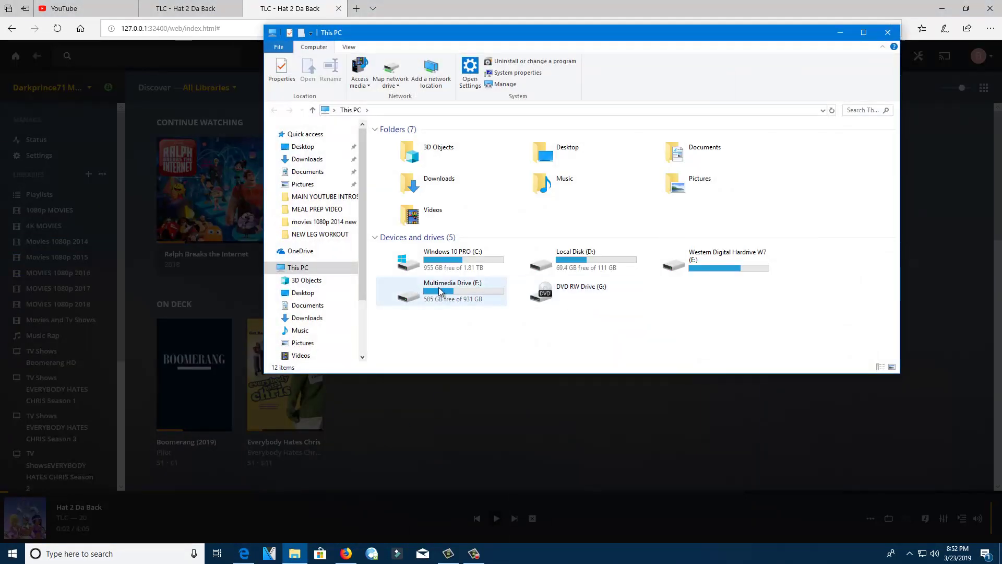
pyautogui.click(447, 291)
pyautogui.doubleClick(447, 291)
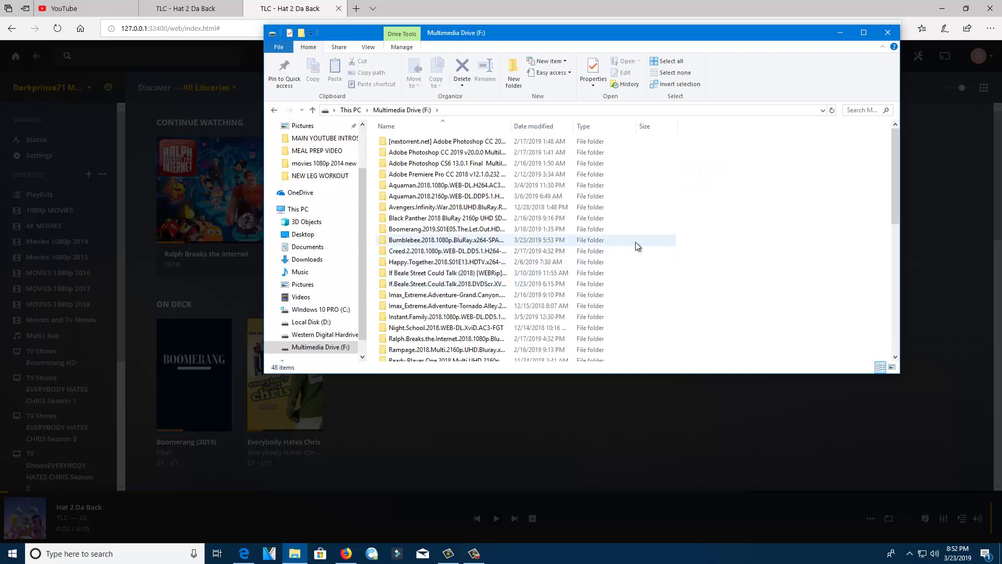
pyautogui.click(313, 110)
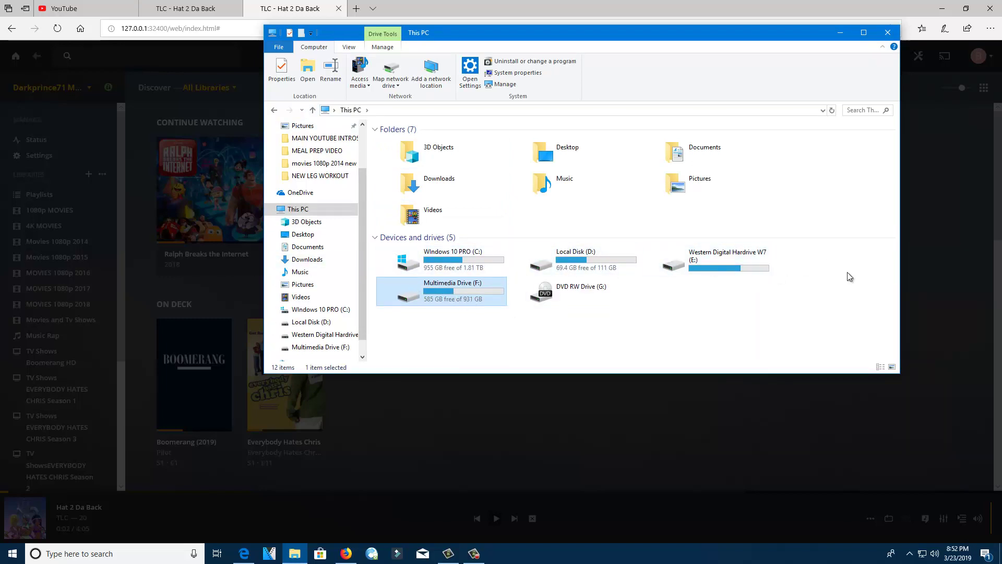
pyautogui.doubleClick(480, 301)
pyautogui.scroll(-9, 540, 289)
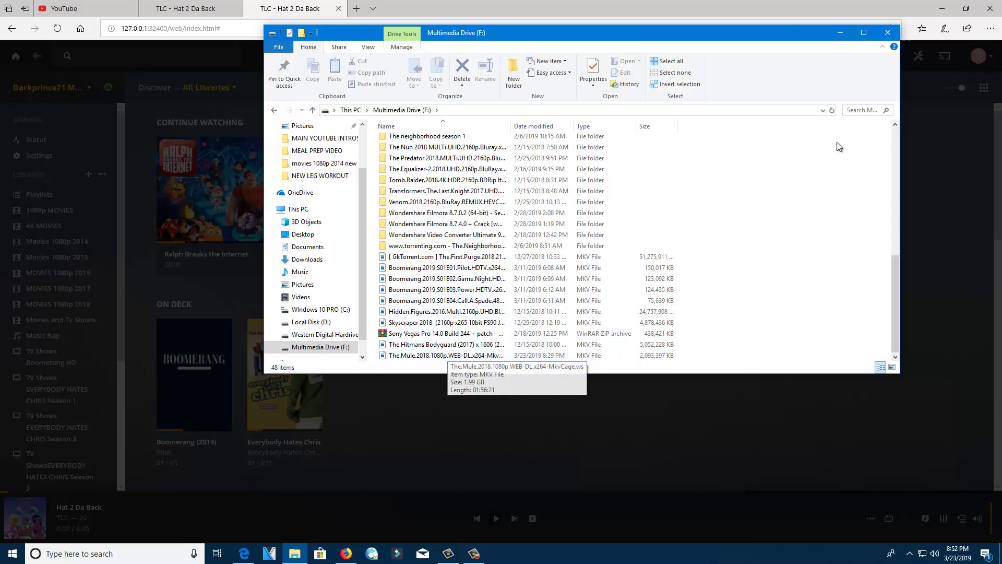
pyautogui.click(894, 39)
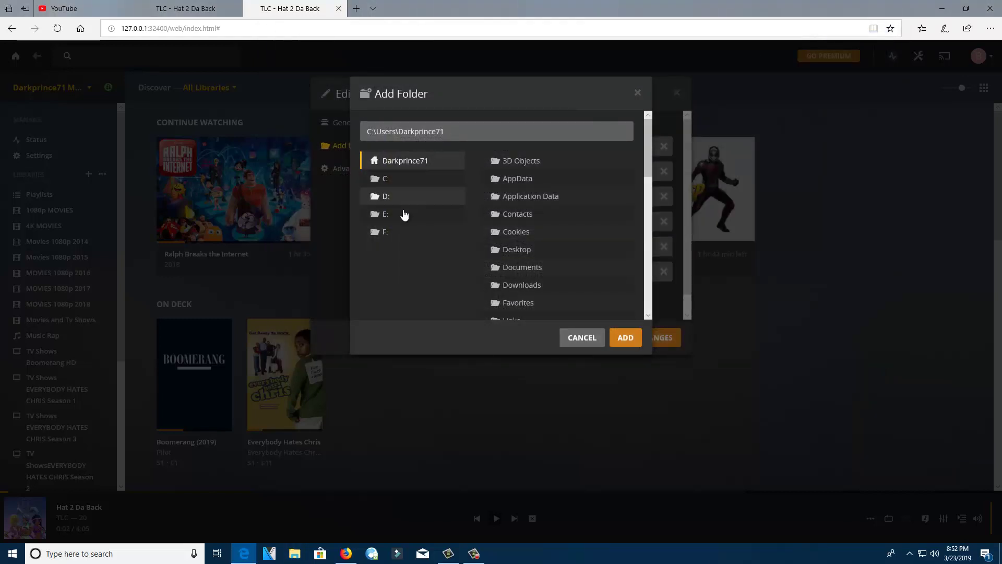
# - Browse F: in the folder picker, cancel the MOVIES 1080p 2018 editor, and open This PC
pyautogui.click(387, 232)
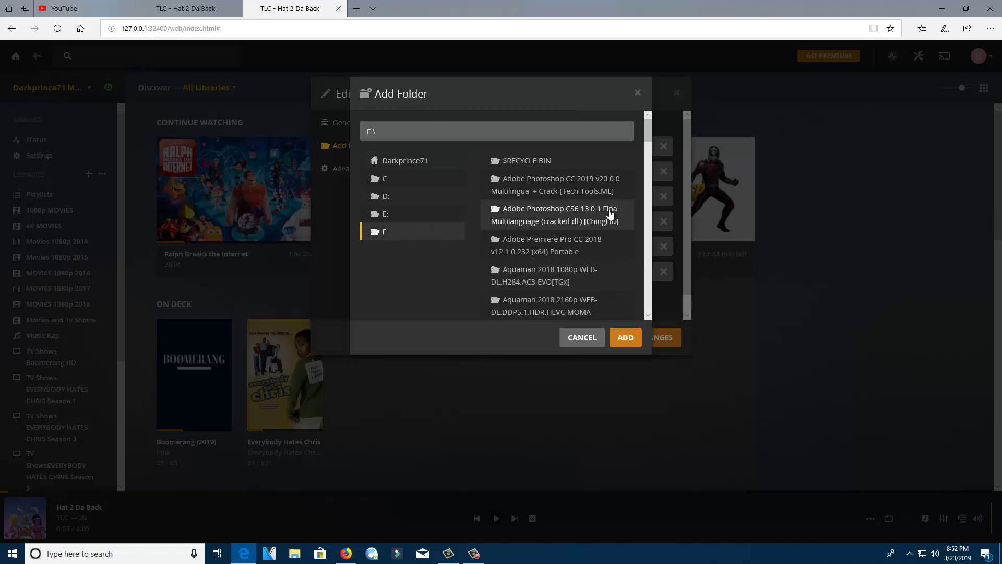
pyautogui.scroll(-1, 614, 214)
pyautogui.scroll(-6, 615, 213)
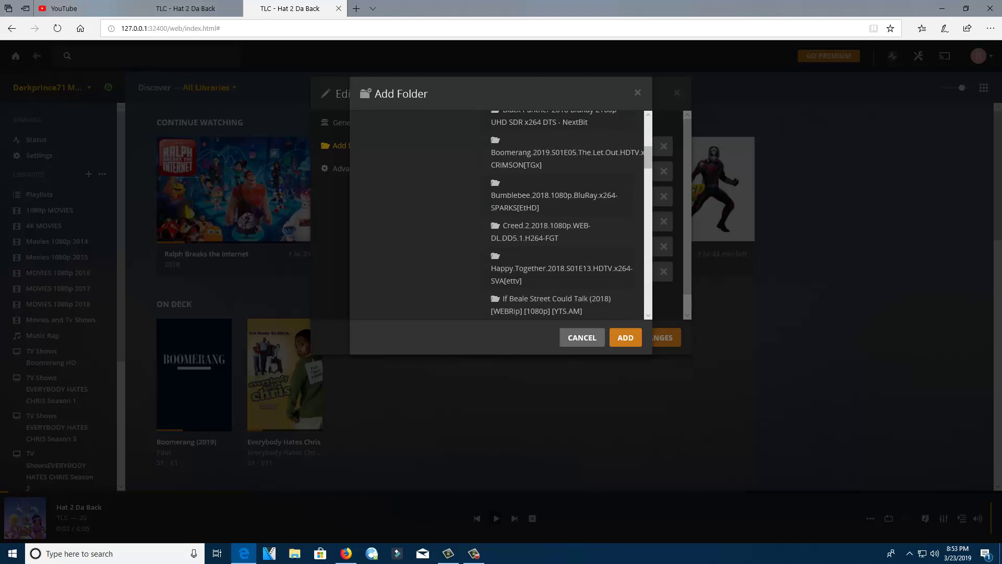
pyautogui.click(625, 337)
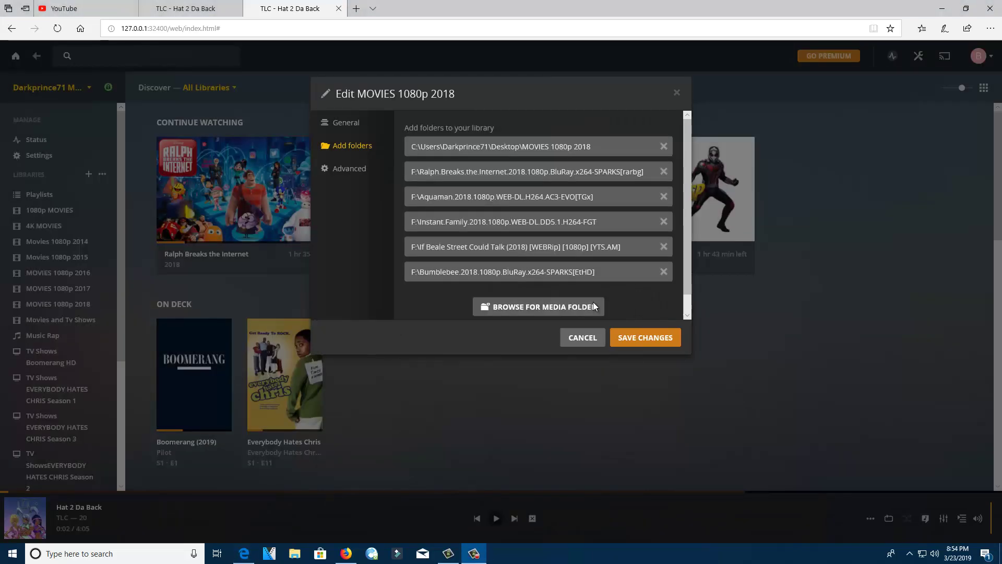
pyautogui.click(573, 338)
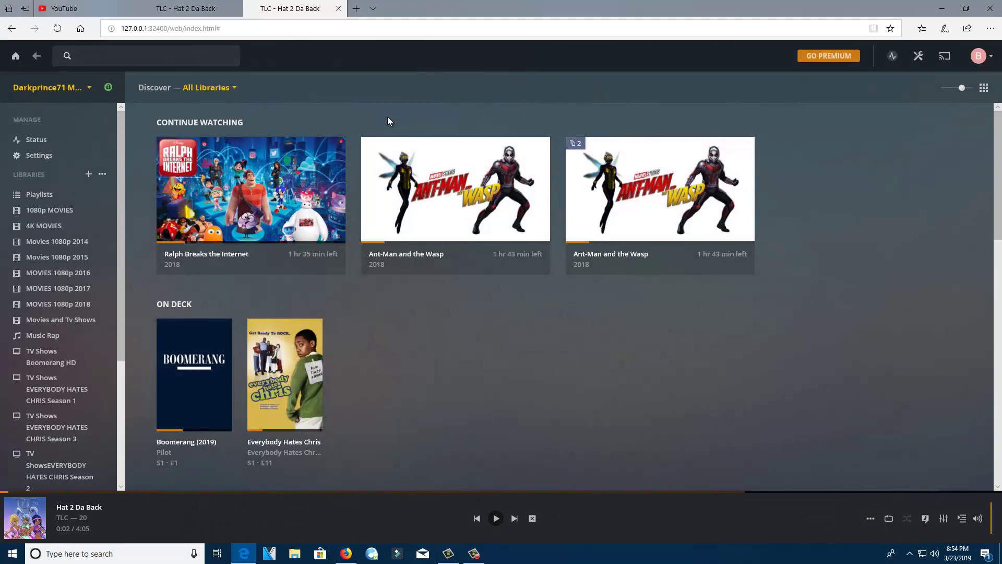
pyautogui.click(18, 558)
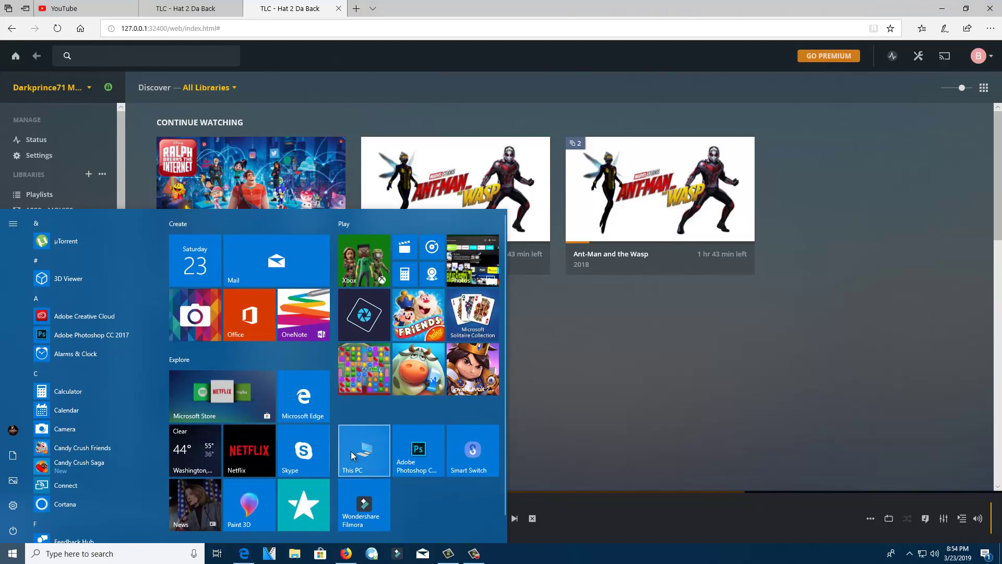
pyautogui.click(351, 451)
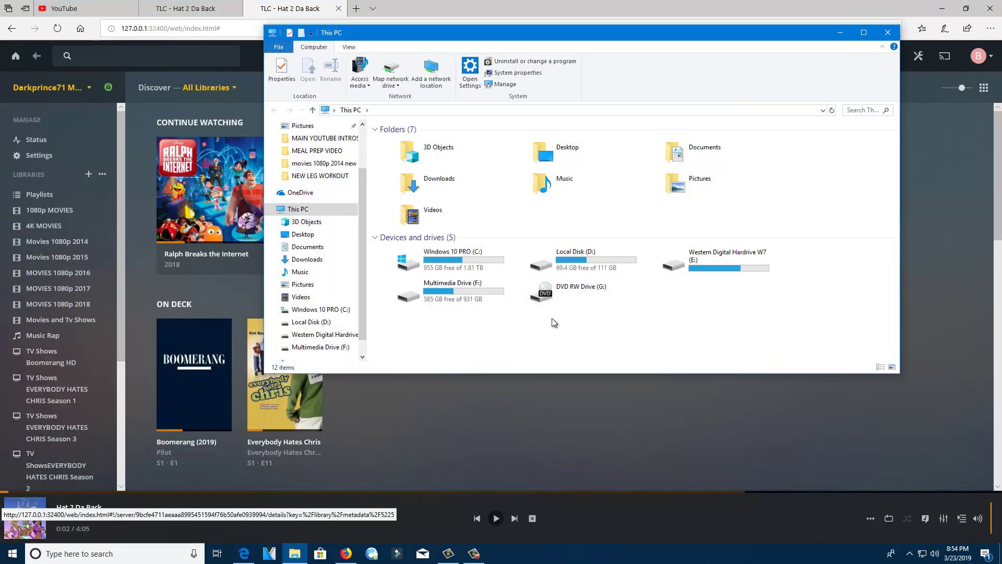
# - Open Multimedia Drive (F:) and drag its window down to uncover the Plex page
pyautogui.doubleClick(465, 290)
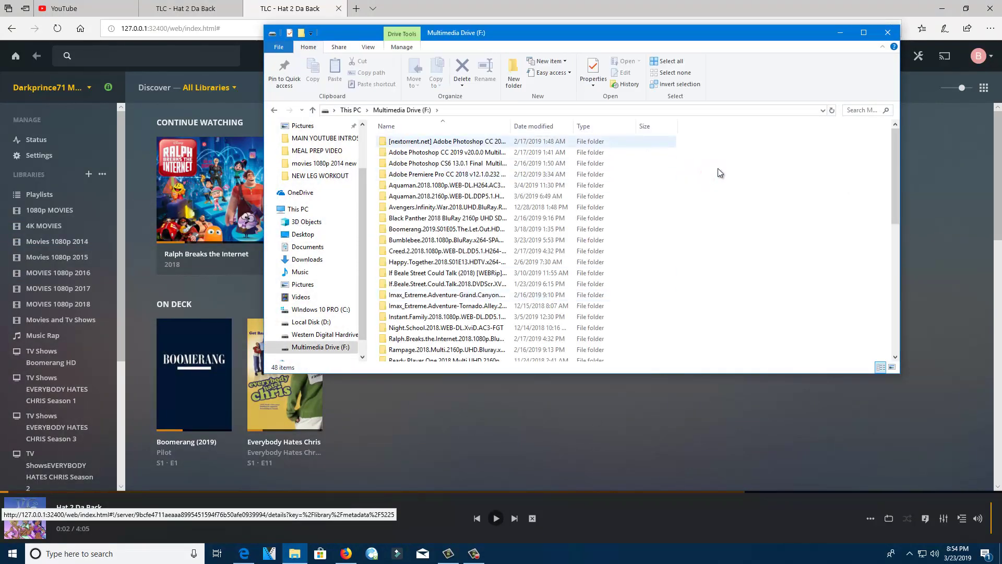
pyautogui.scroll(-9, 719, 169)
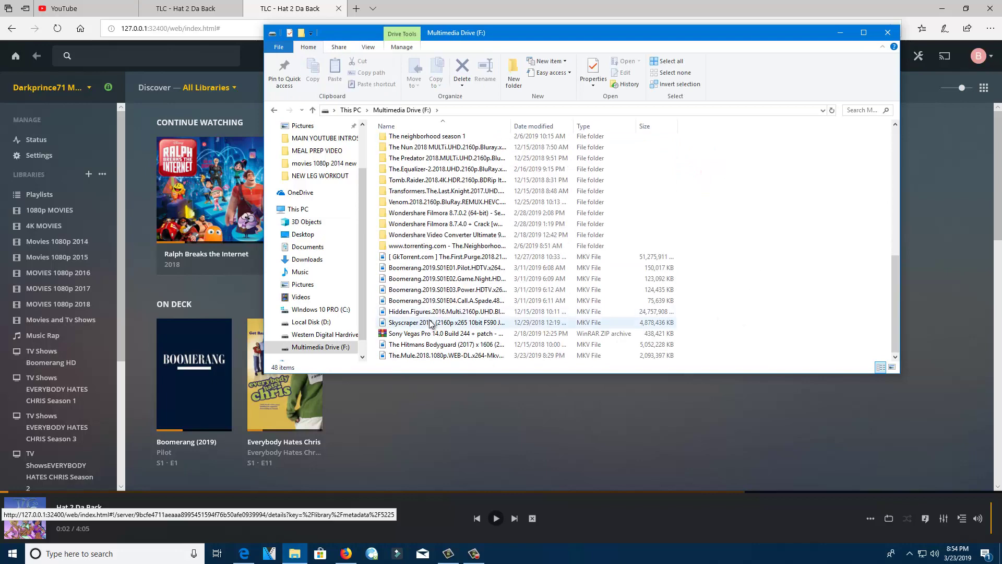
pyautogui.moveTo(654, 34); pyautogui.dragTo(564, 411)
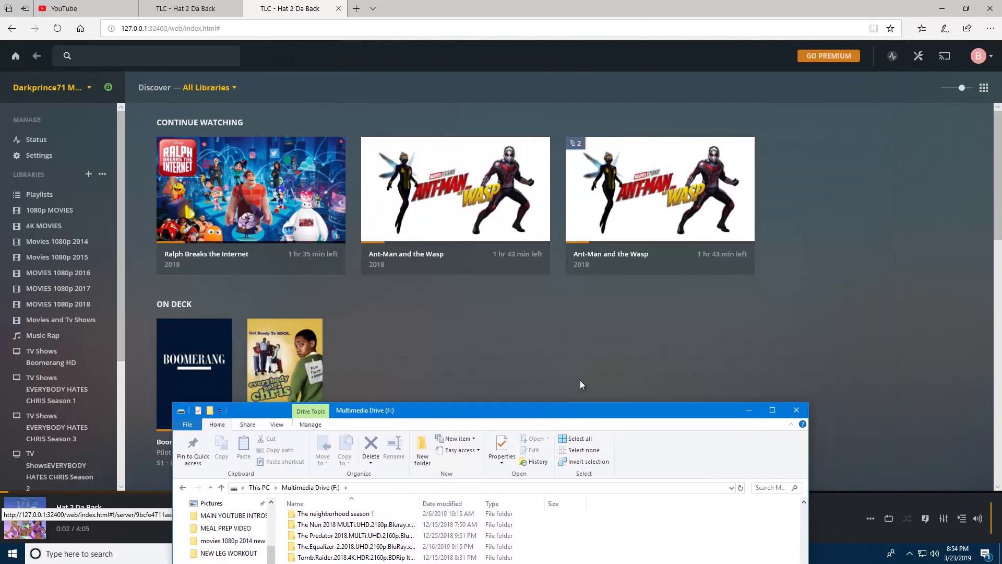
# - Minimise Edge, copy The.Mule.2018.1080p.WEB-DL.x264-MkvCage.ws from F: to the desktop, and close Explorer
pyautogui.click(937, 9)
pyautogui.rightClick(498, 92)
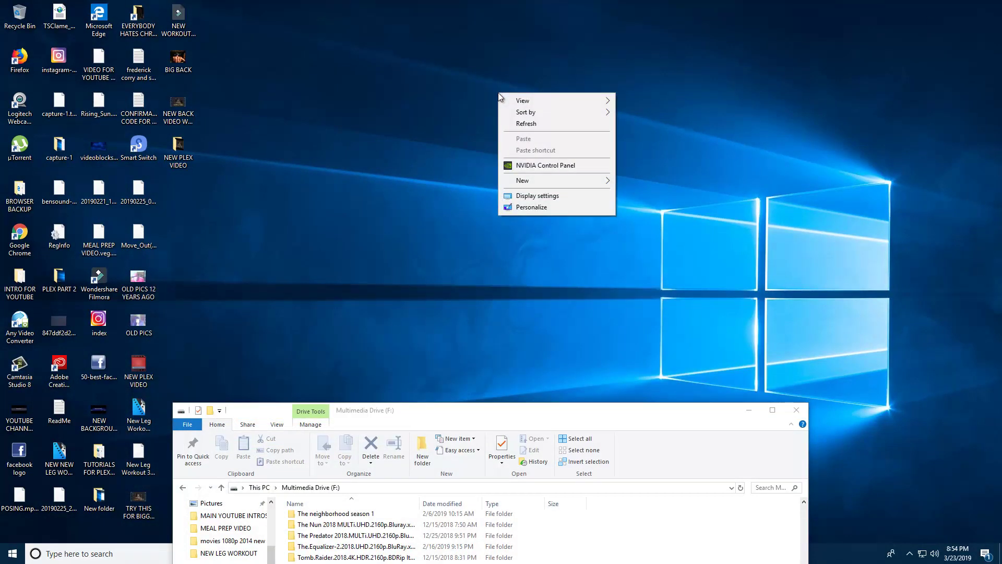
pyautogui.click(522, 405)
pyautogui.moveTo(522, 411); pyautogui.dragTo(768, 155)
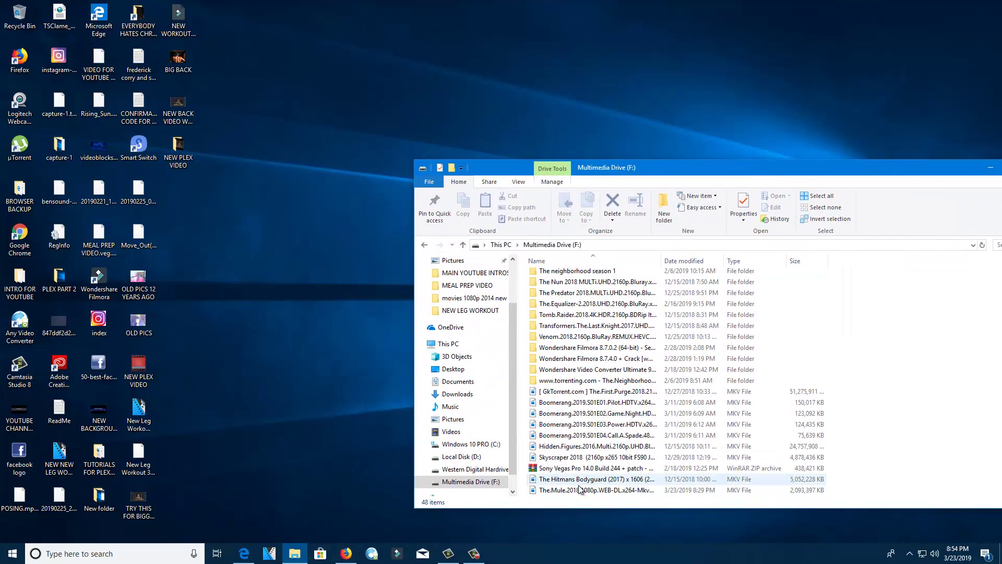
pyautogui.moveTo(580, 492); pyautogui.dragTo(440, 96)
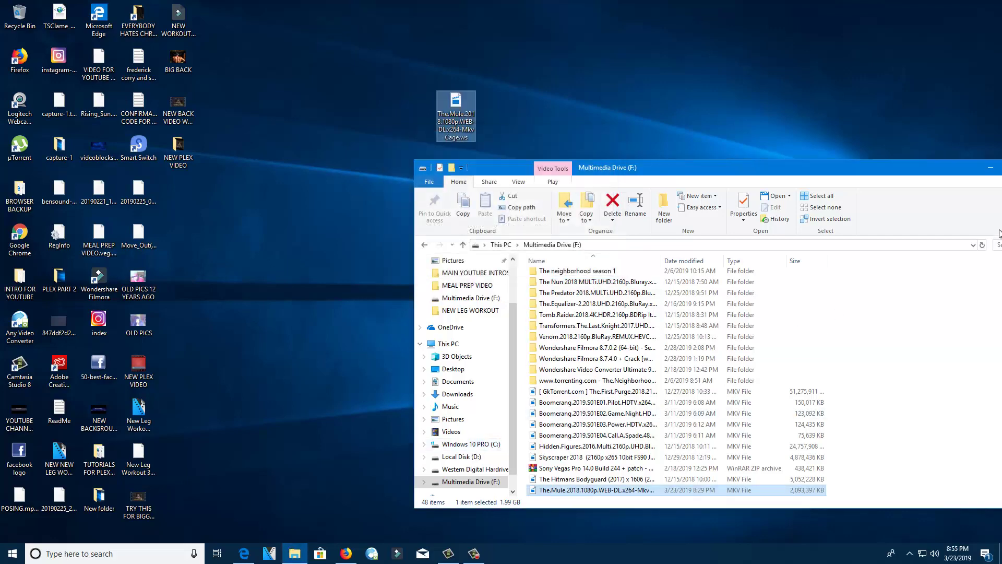
pyautogui.moveTo(950, 176); pyautogui.dragTo(748, 200)
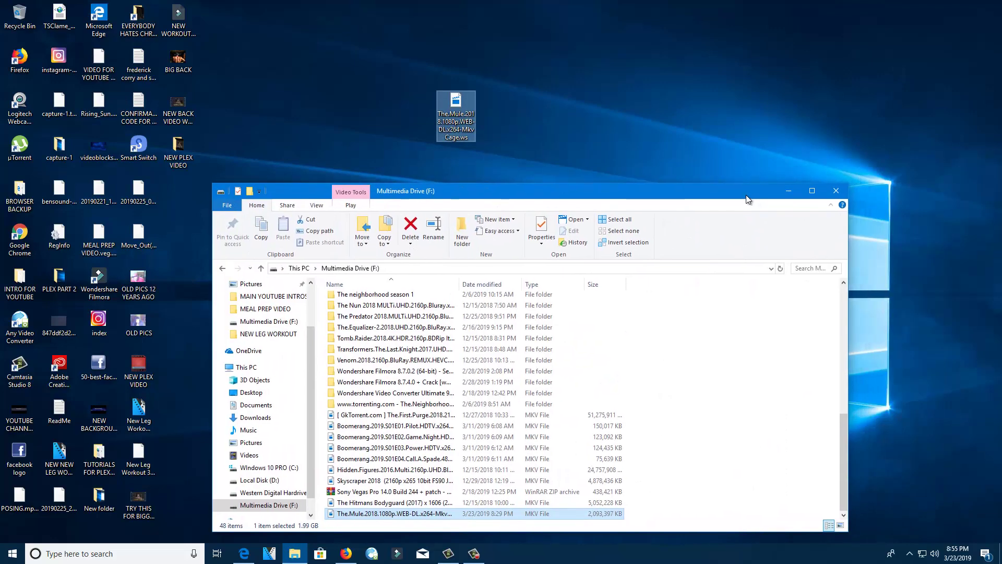
pyautogui.click(842, 196)
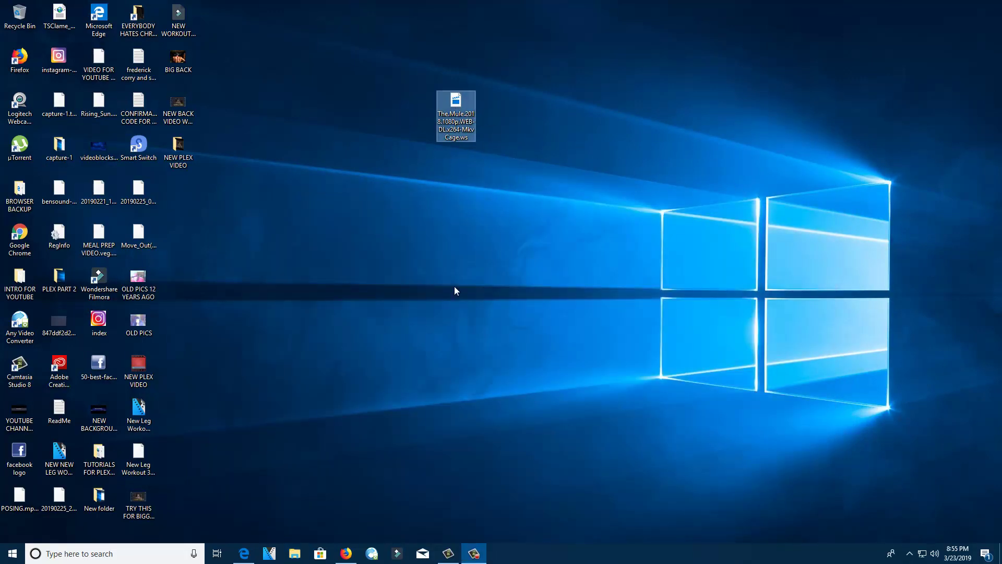
# - Restore Edge and open the Add Folder browser from the MOVIES 1080p 2018 edit dialog
pyautogui.click(244, 553)
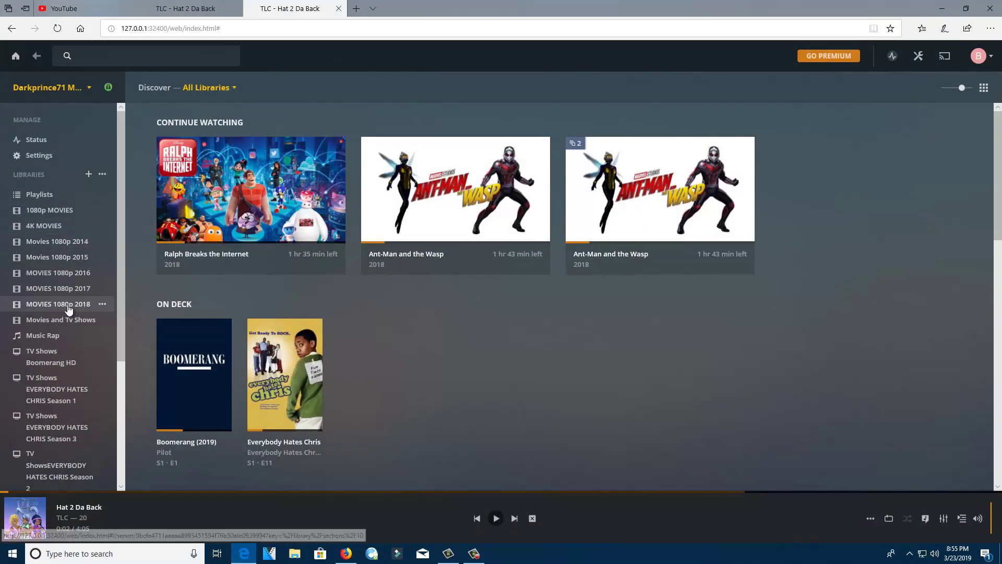
pyautogui.click(104, 305)
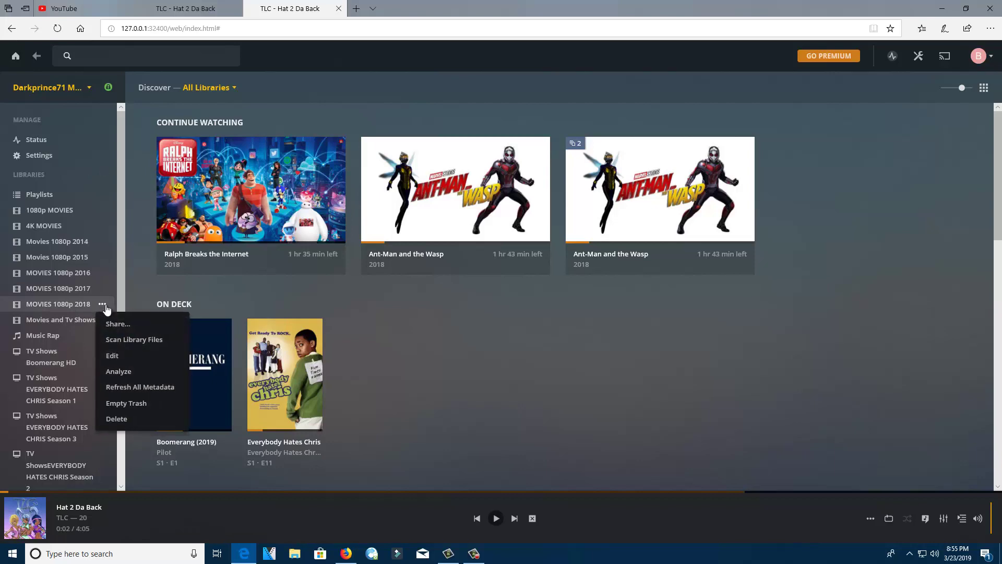
pyautogui.click(114, 353)
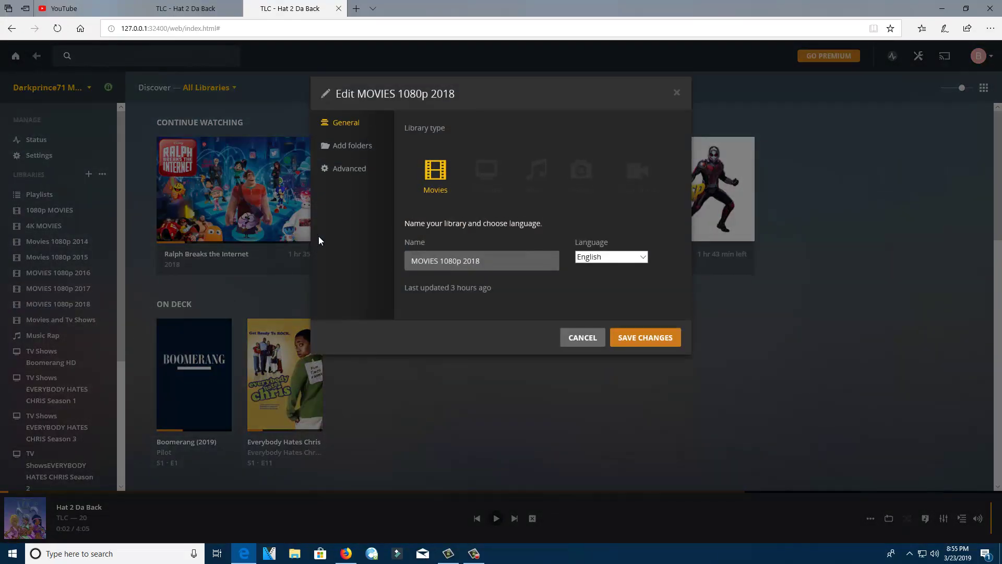
pyautogui.click(343, 148)
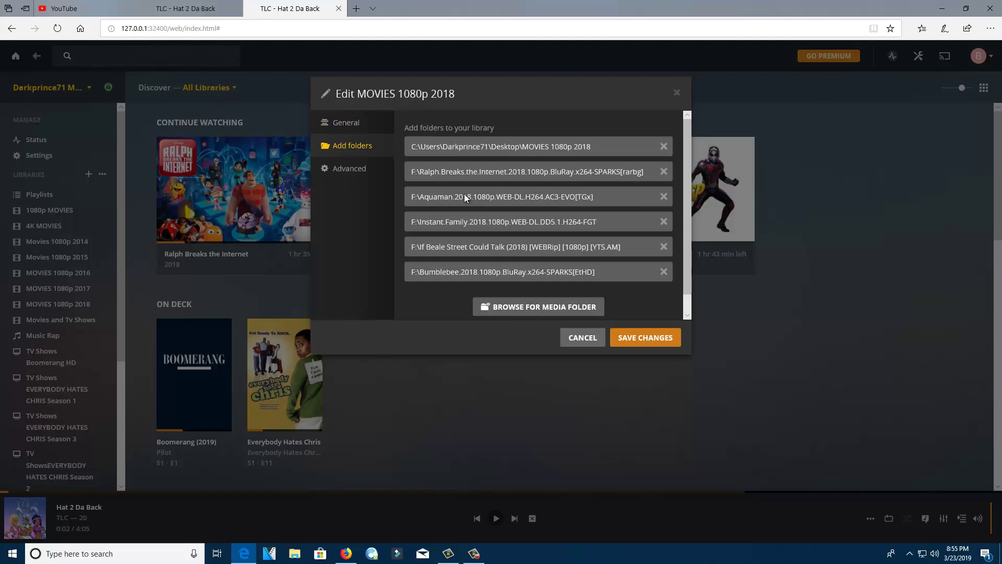
pyautogui.click(541, 307)
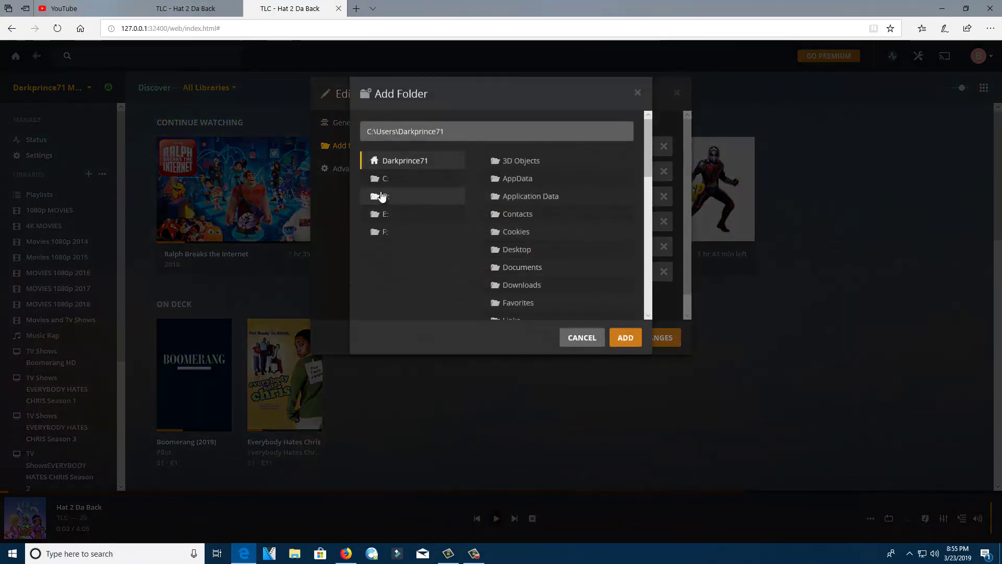
# - Navigate the folder picker through C: and Users into the user's home folder toward Desktop
pyautogui.click(383, 182)
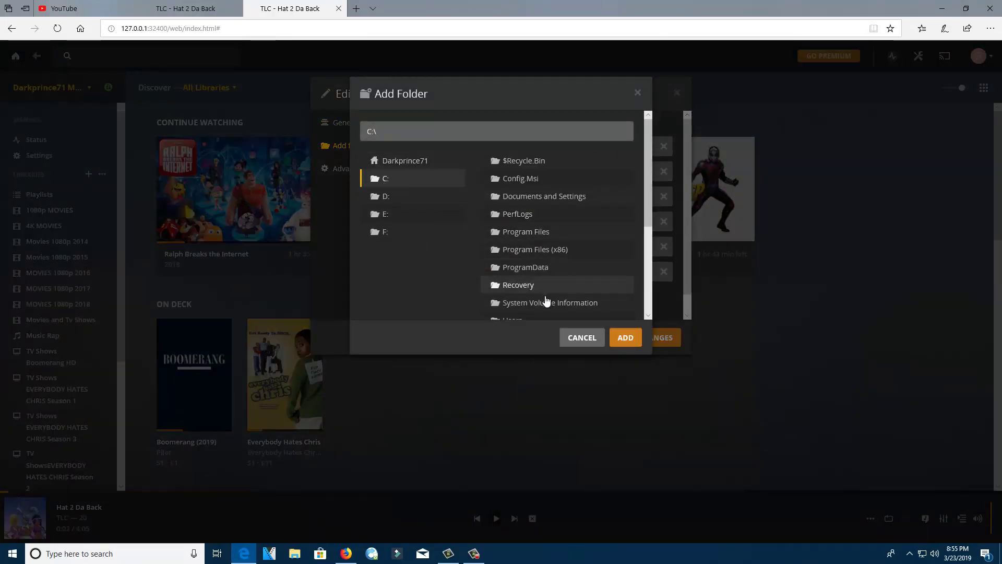
pyautogui.scroll(-1, 545, 300)
pyautogui.click(510, 257)
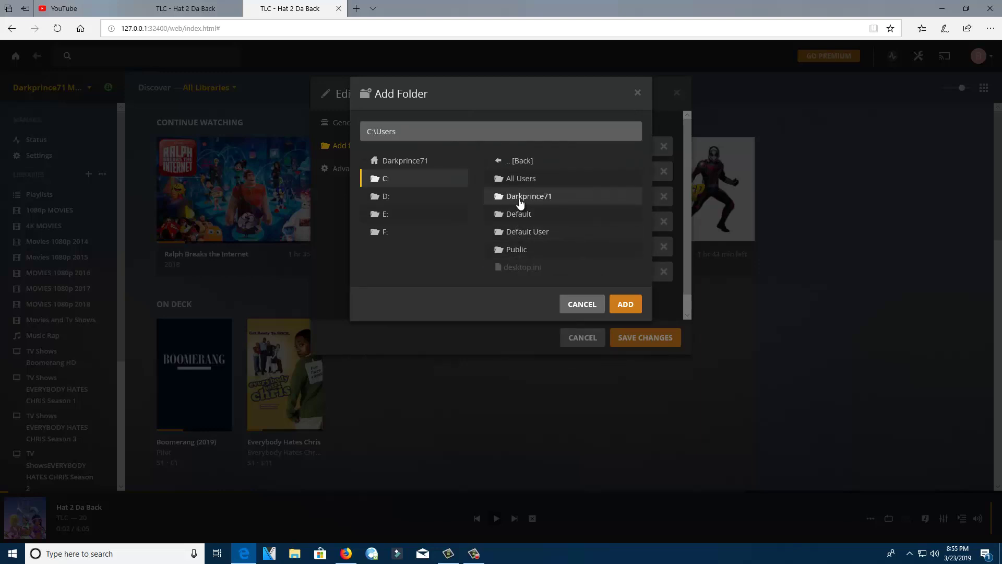
pyautogui.click(521, 198)
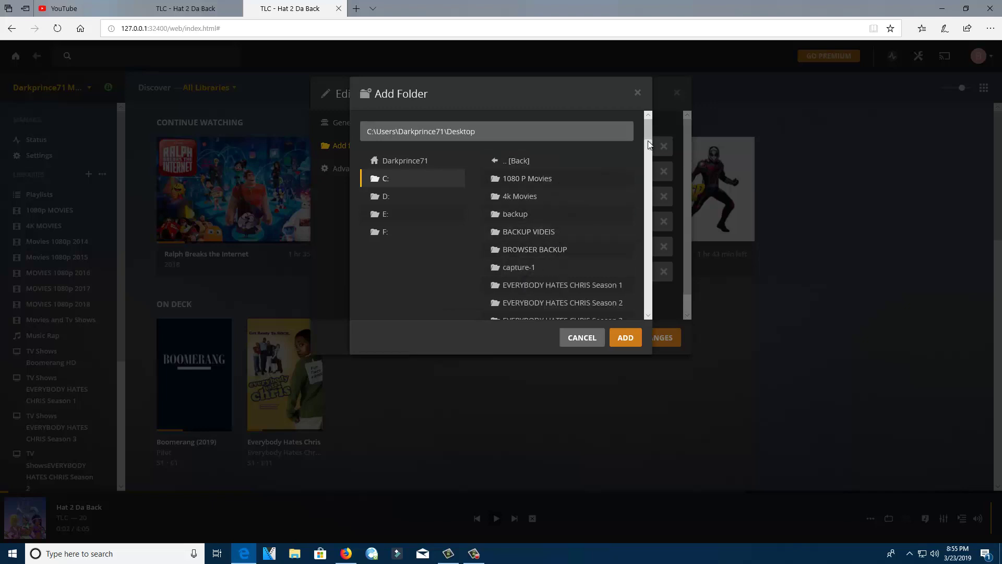
pyautogui.moveTo(650, 126); pyautogui.dragTo(650, 137)
pyautogui.moveTo(650, 148)
pyautogui.mouseDown()
pyautogui.moveTo(647, 180)
pyautogui.moveTo(645, 134)
pyautogui.mouseUp()
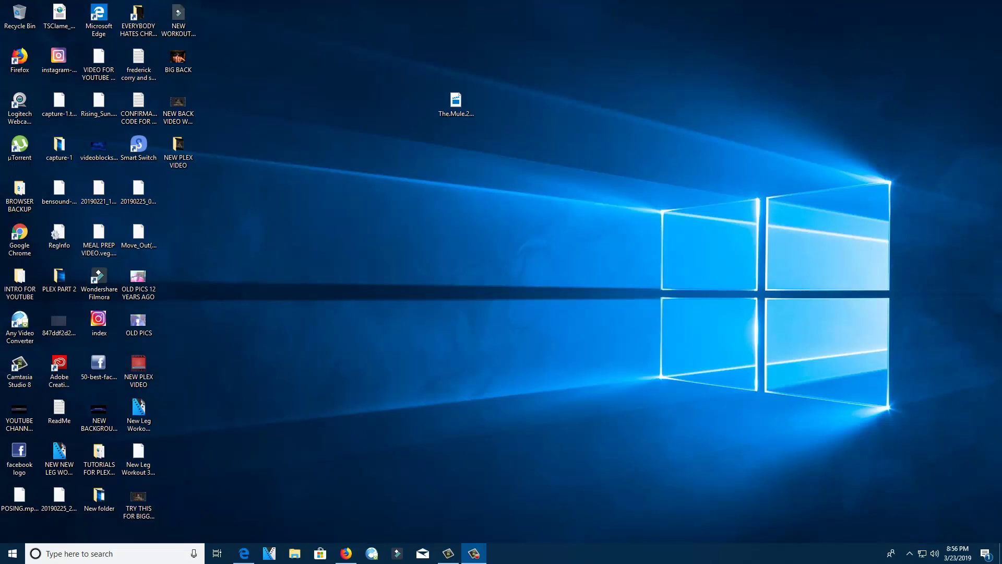
# - Drag the MOVIES 1080p 2018 folder onto the desktop, move The.Mule into it, and return to Plex
pyautogui.moveTo(590, 242); pyautogui.dragTo(362, 245)
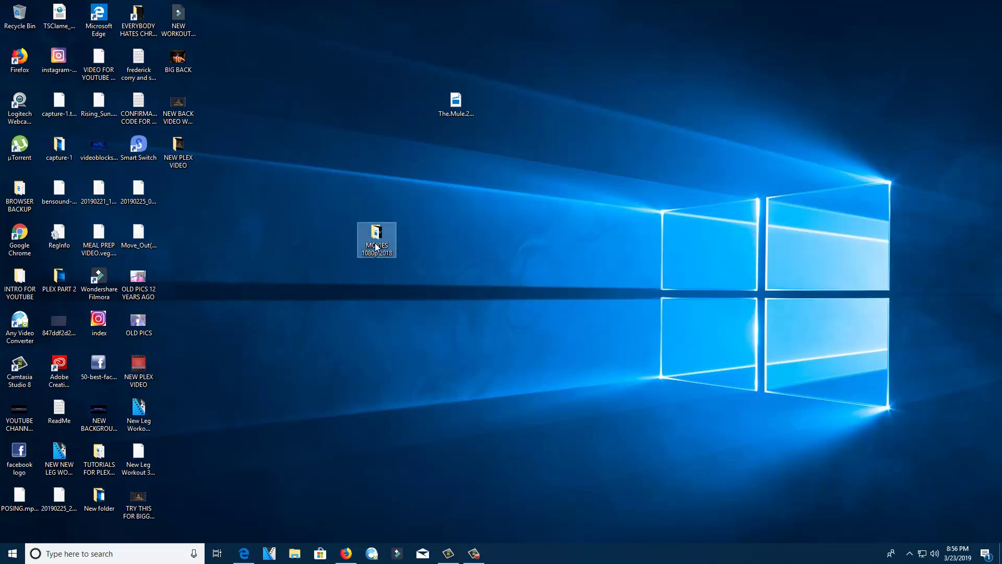
pyautogui.moveTo(455, 106); pyautogui.dragTo(1001, 308)
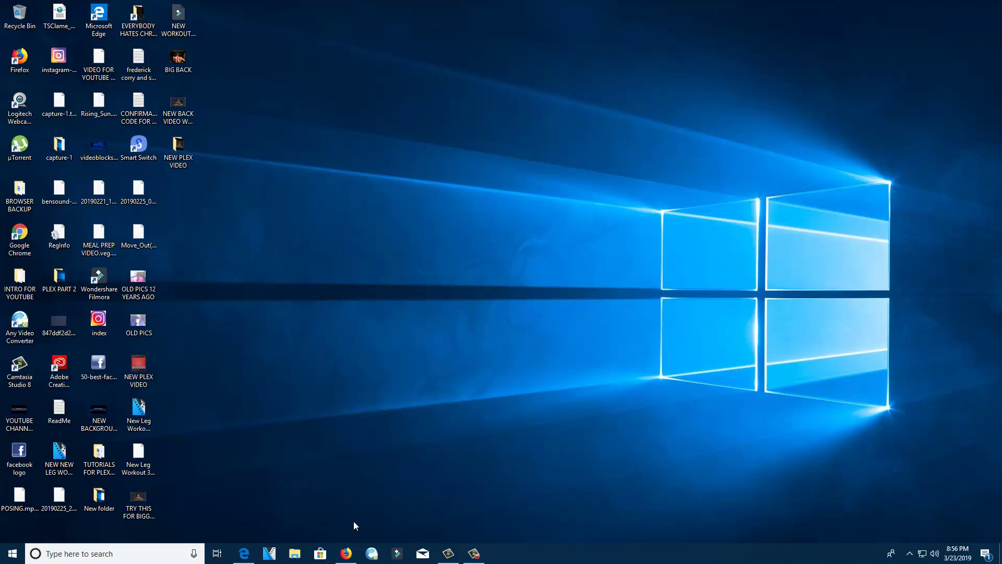
pyautogui.click(244, 553)
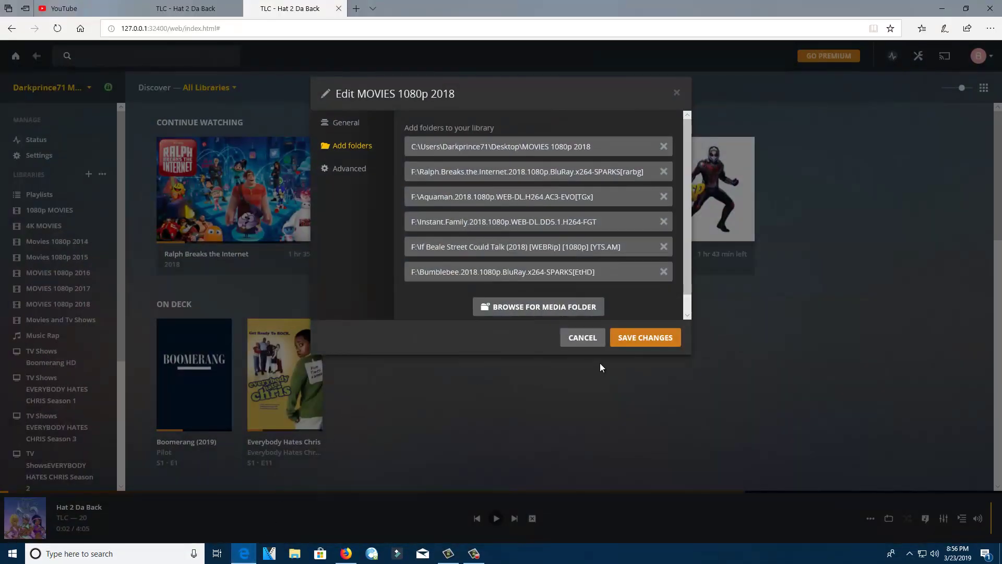
# - Close the library editor and run Scan Library Files on MOVIES 1080p 2018 to find the new desktop folder
pyautogui.click(582, 340)
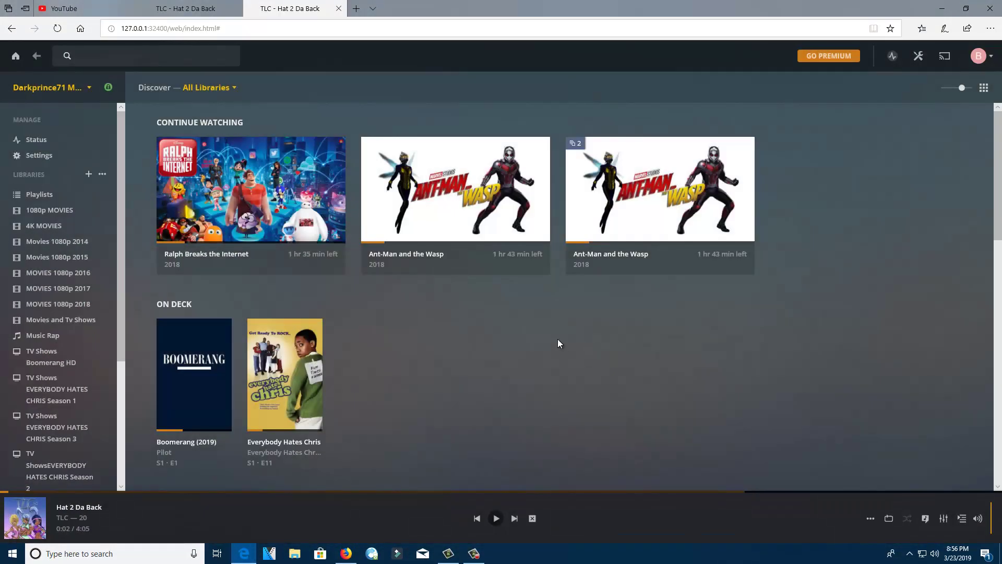
pyautogui.click(102, 305)
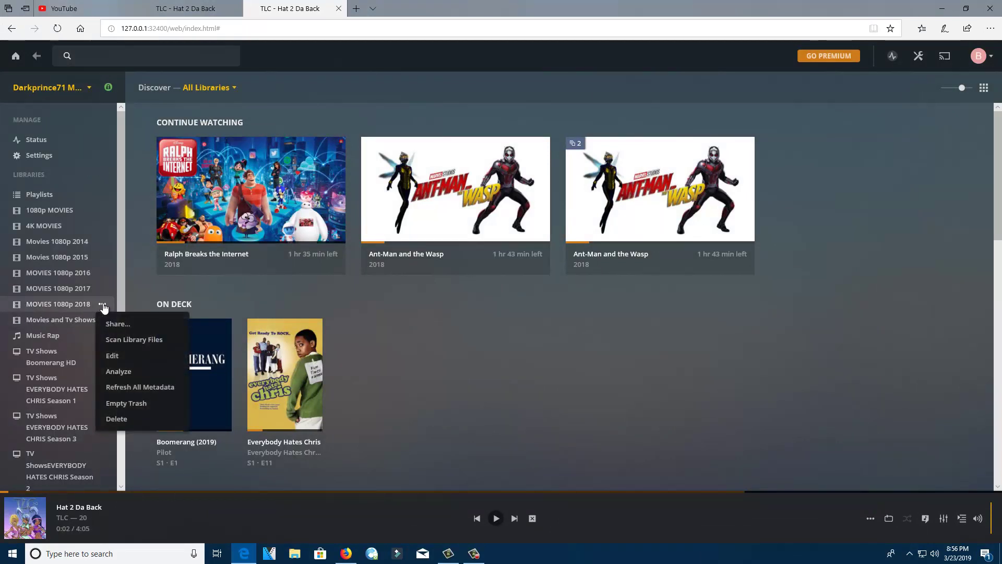
pyautogui.click(145, 341)
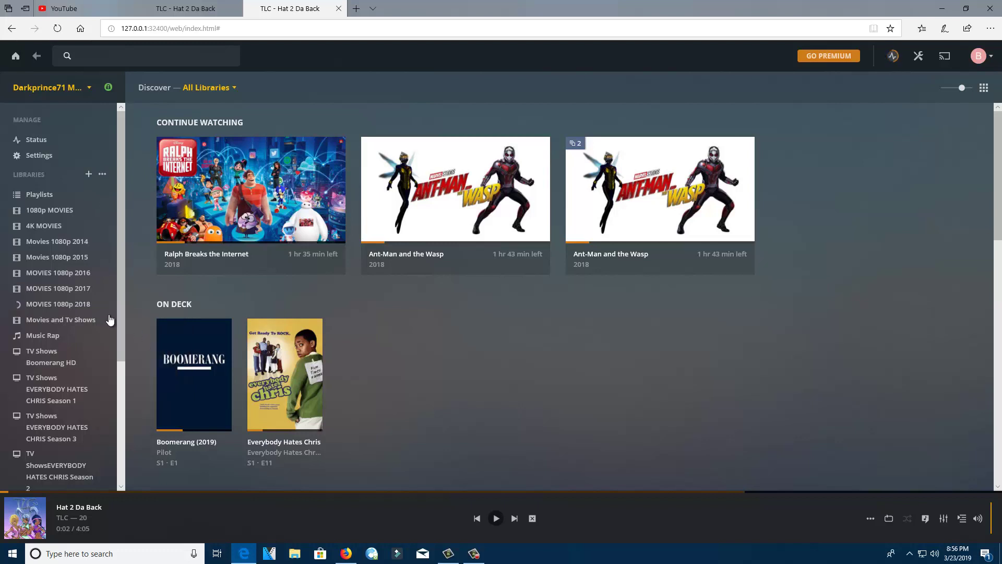